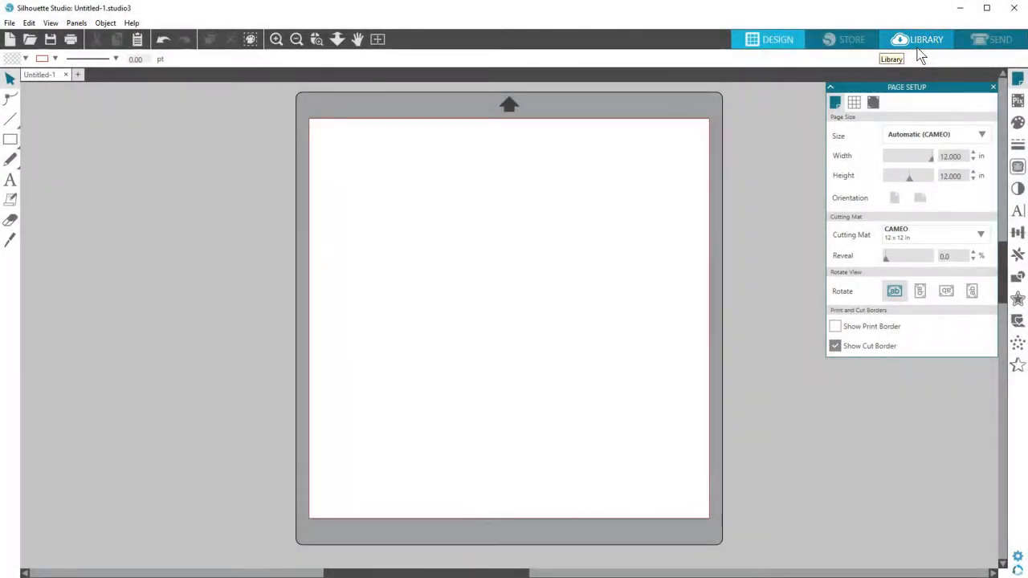
Search the design library for "autumn leaf" and open the yellow autumn leaf design on the page
click(911, 53)
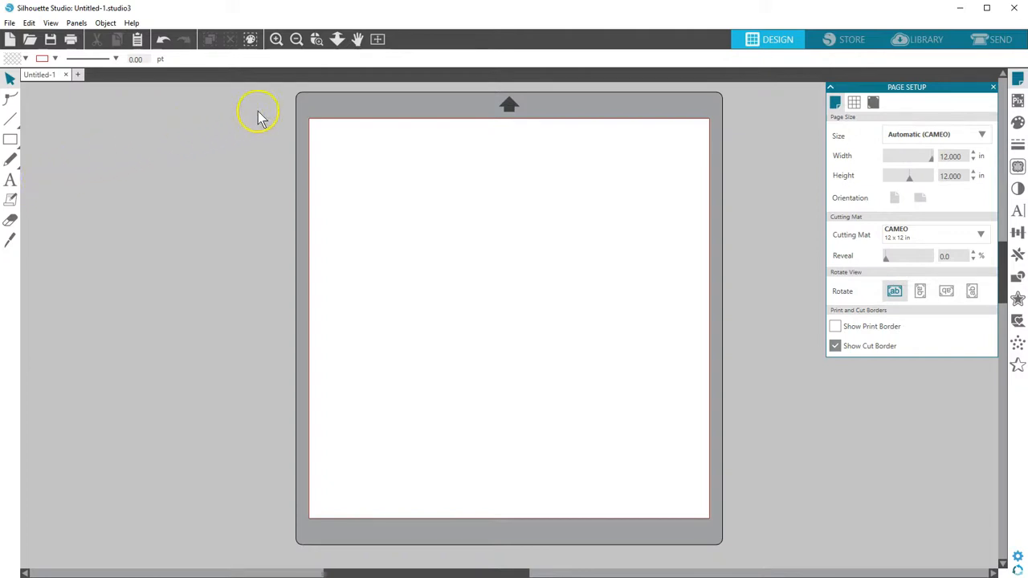
click(925, 40)
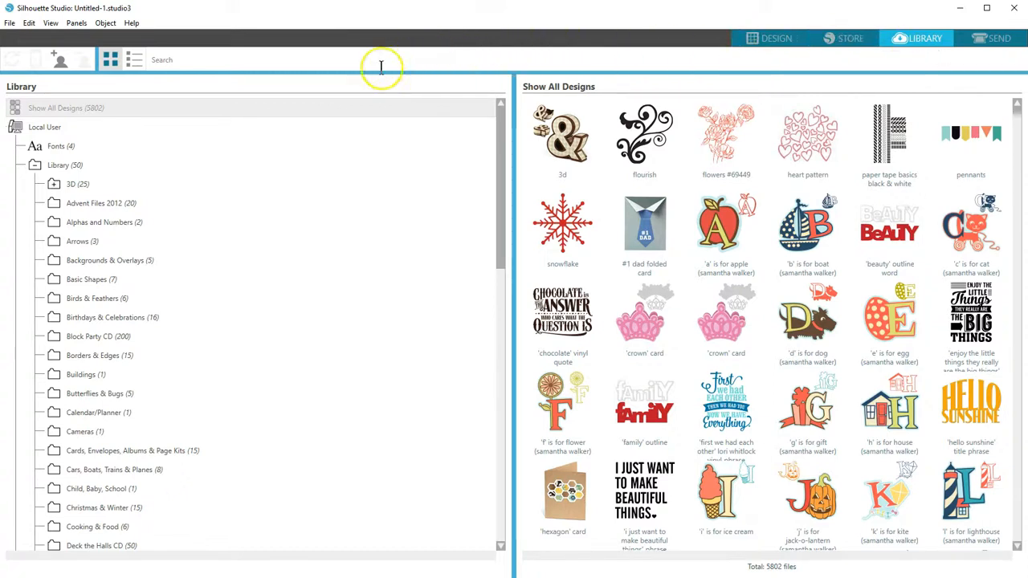
text(autumn )
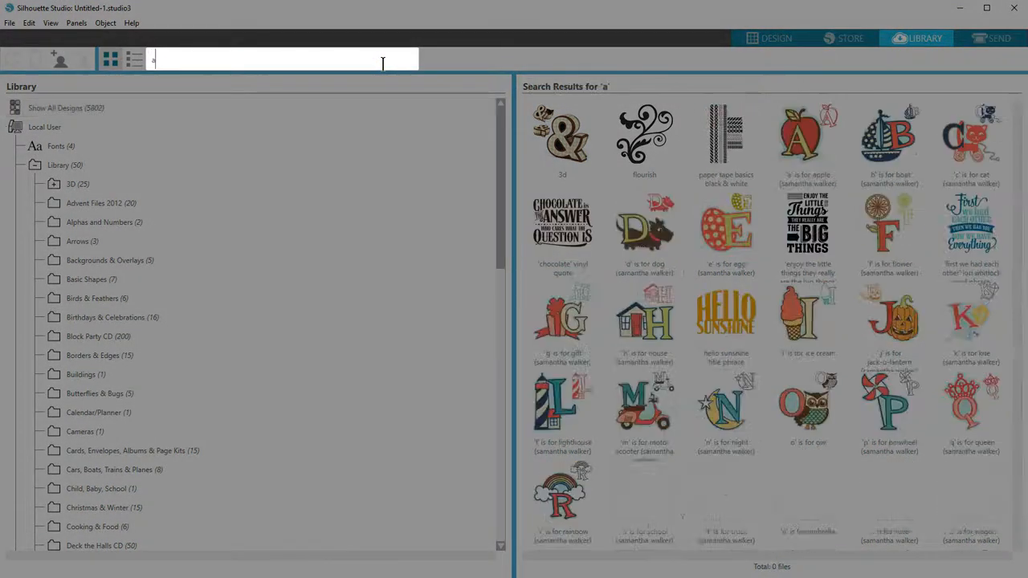
text(leaf)
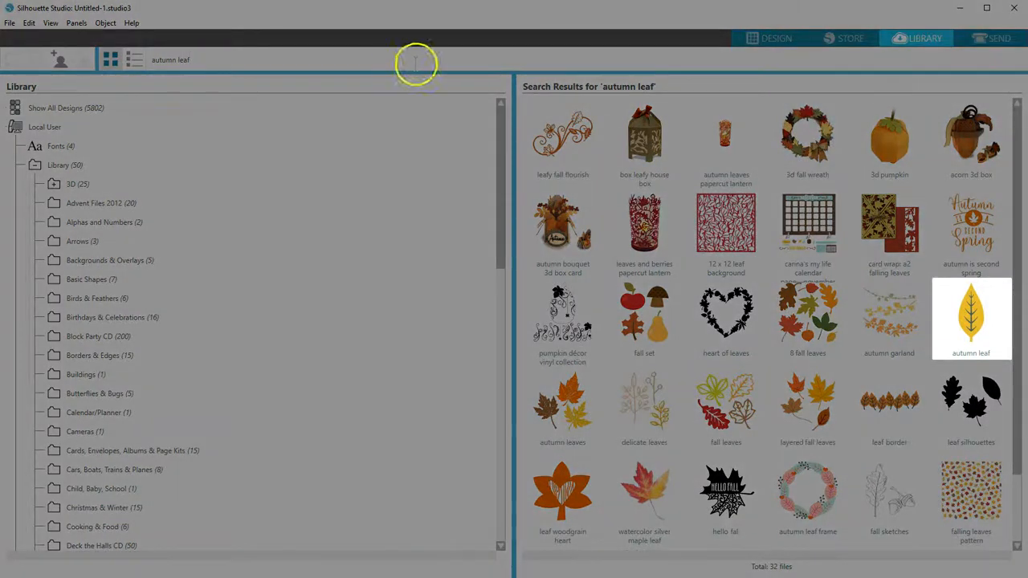
click(970, 353)
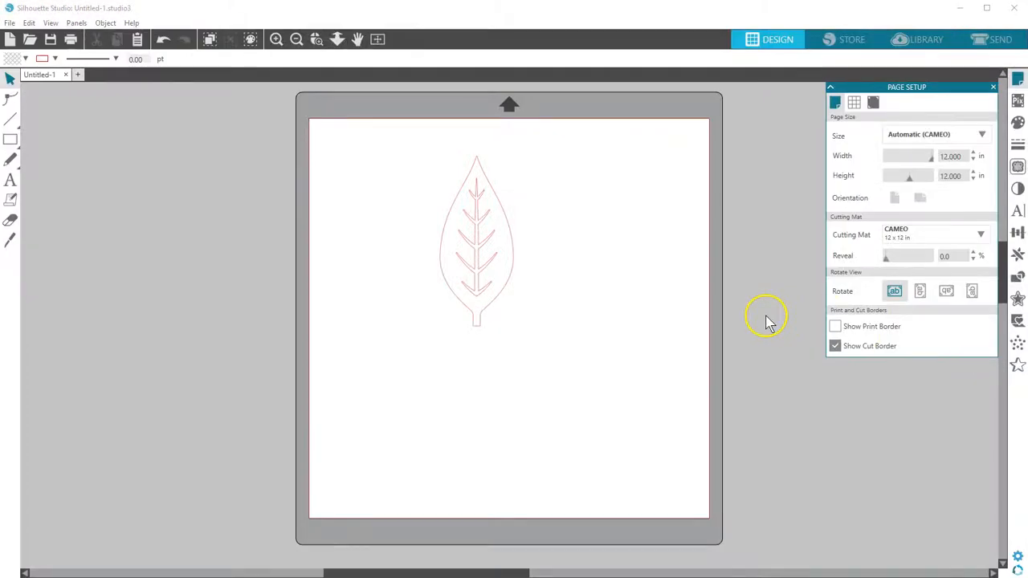
Fill the leaf with orange and shrink it to about 1.67 by 3.87 in
drag(514, 249, 501, 231)
click(12, 58)
click(156, 88)
click(492, 253)
drag(505, 312, 489, 270)
Move the leaf to the page's upper-right area and duplicate it into a row of four leaves along the upper edge
drag(464, 231, 665, 191)
click(647, 59)
click(648, 59)
click(647, 60)
drag(440, 210, 507, 213)
Shift the rightmost leaf slightly, undo that move, and shift it slightly down and right again
drag(652, 210, 659, 209)
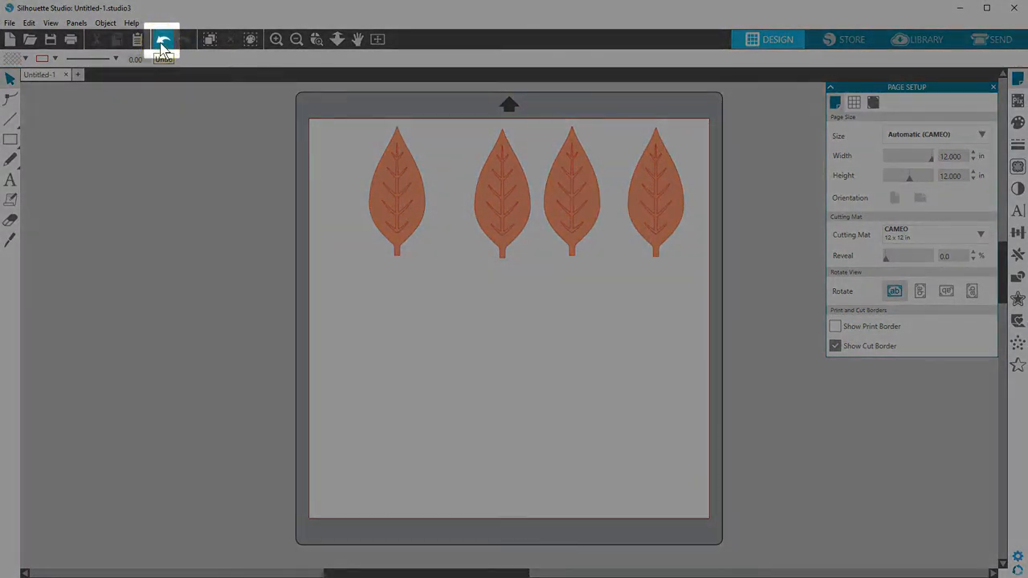
click(163, 42)
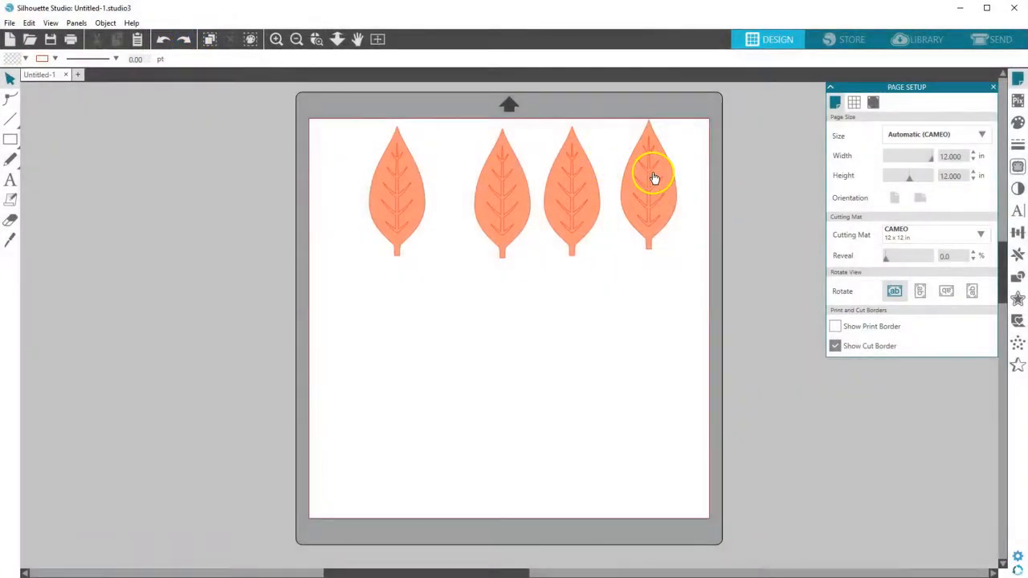
drag(654, 176, 659, 185)
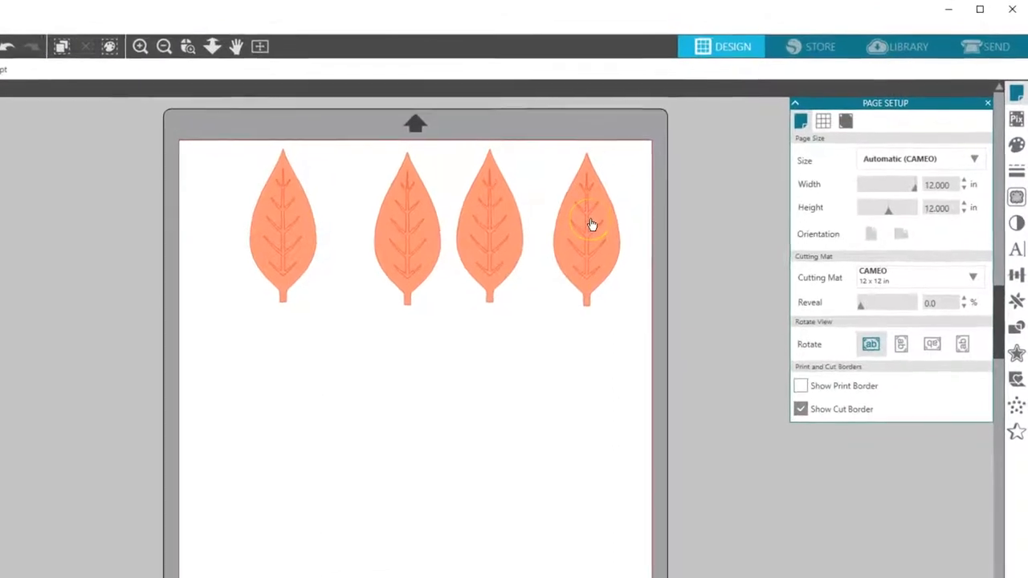
Ungroup the rightmost leaf and move its vein piece off the page to the right of the cutting mat
click(587, 226)
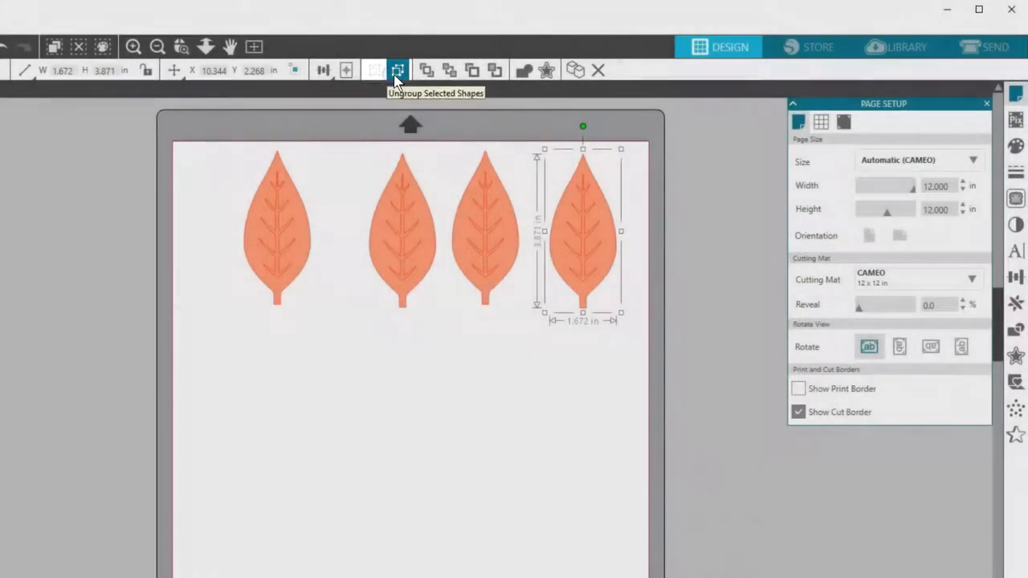
click(396, 72)
click(594, 225)
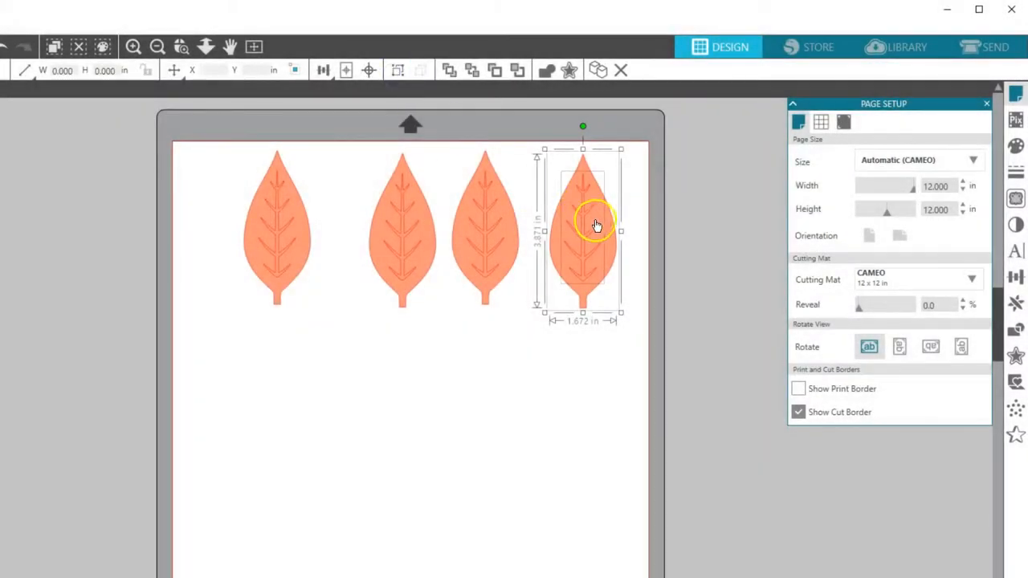
click(635, 236)
drag(585, 236, 705, 230)
click(677, 262)
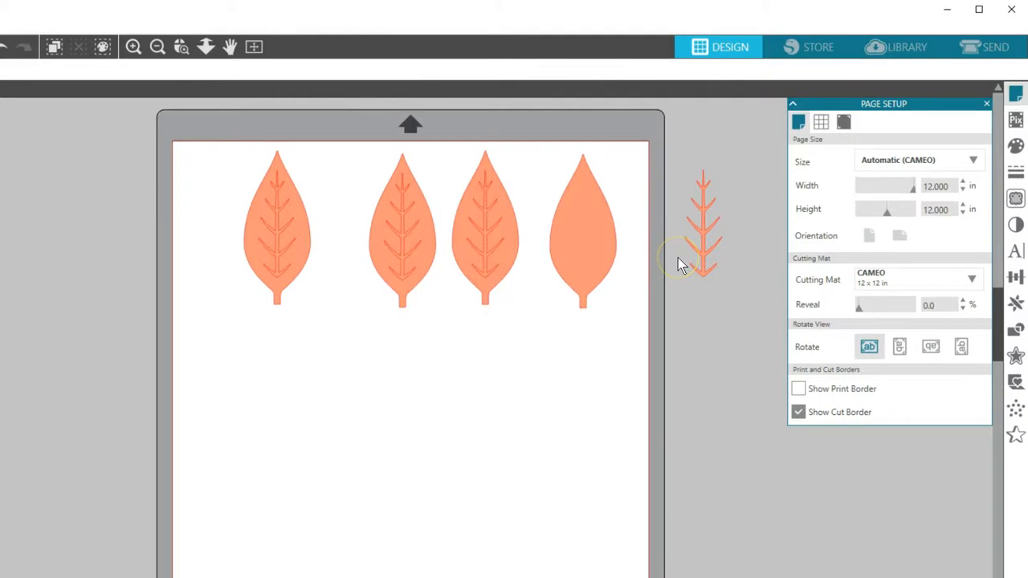
Delete the three leaves that still contain their veins
click(440, 192)
drag(240, 152, 509, 294)
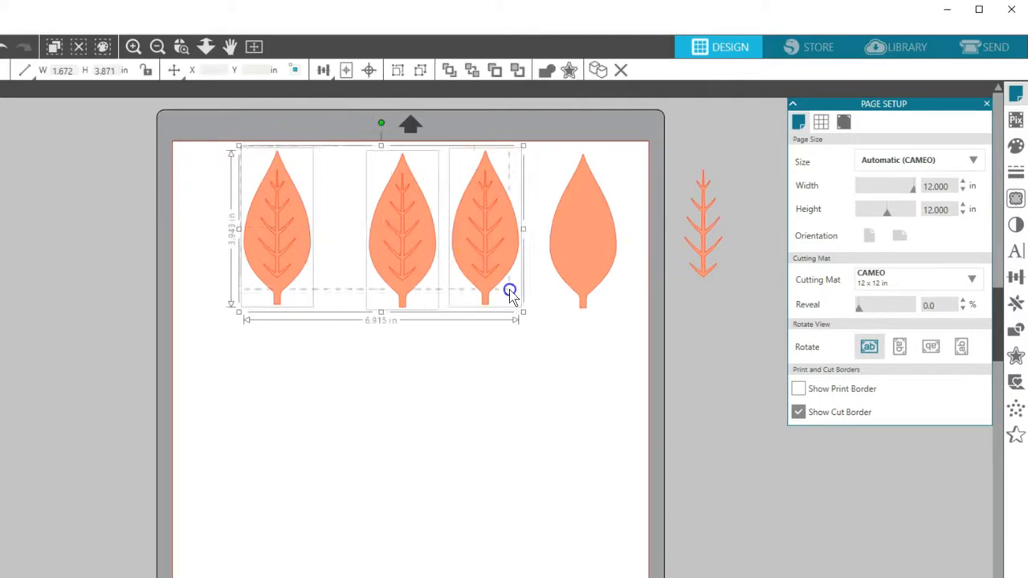
key(Delete)
click(512, 294)
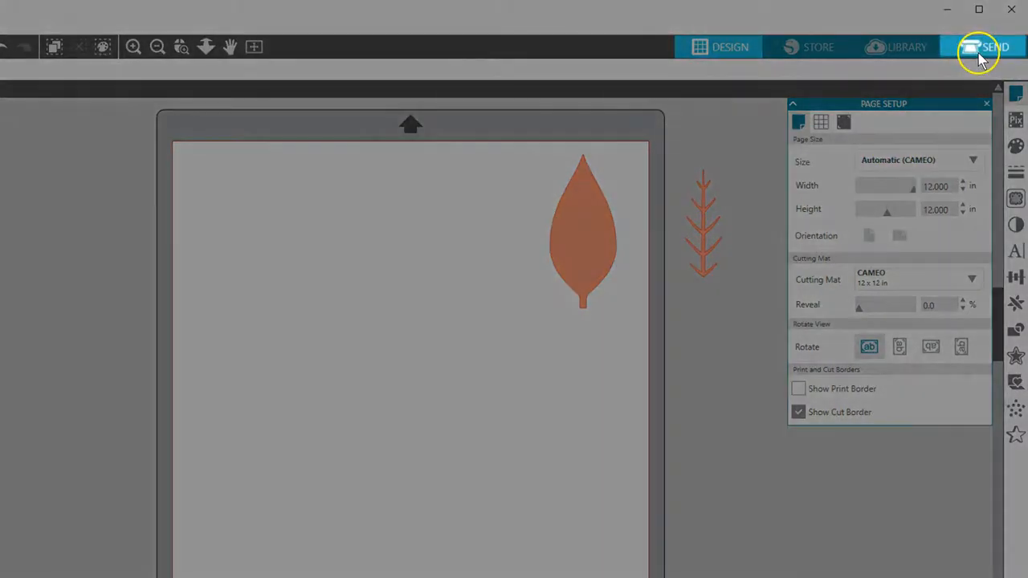
Switch to the send view and try No Cut, Cut and Cut Edge on the leaf, ending on Cut Edge
click(987, 46)
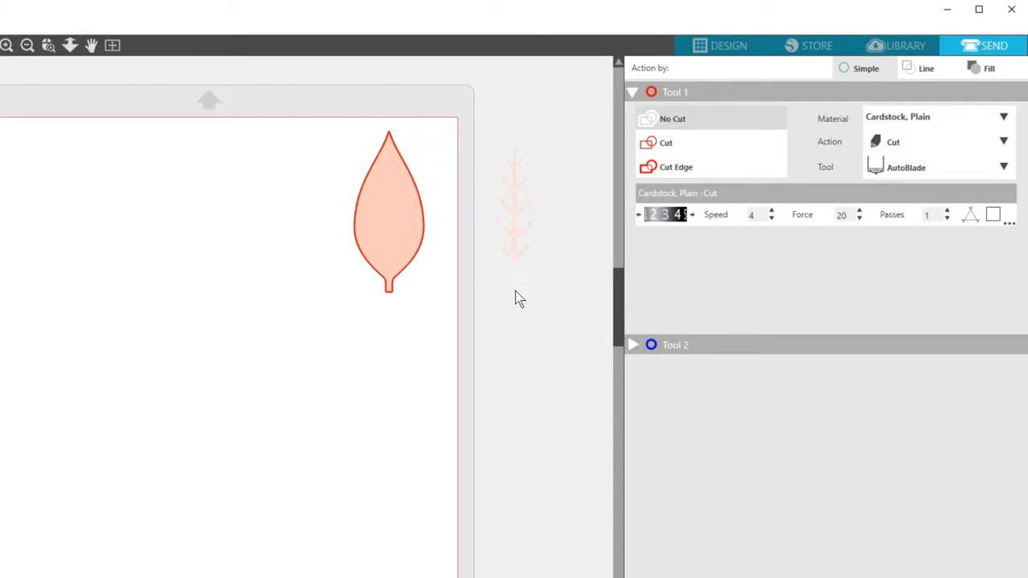
click(401, 270)
click(682, 119)
click(671, 143)
click(677, 167)
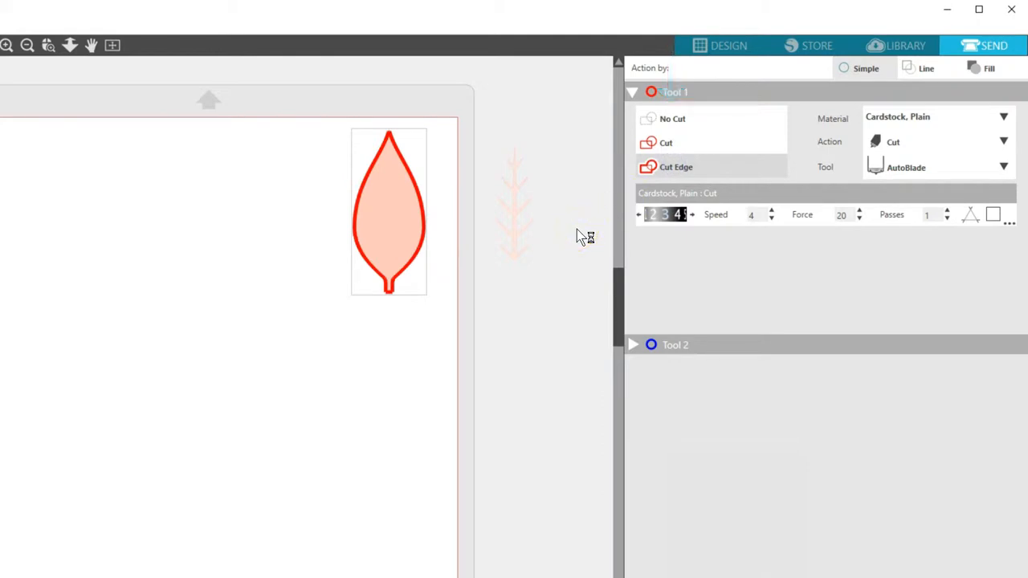
Place the veins back on the leaf, select both shapes and compare Cut Edge with Cut, ending on Cut
click(517, 247)
drag(516, 246, 392, 243)
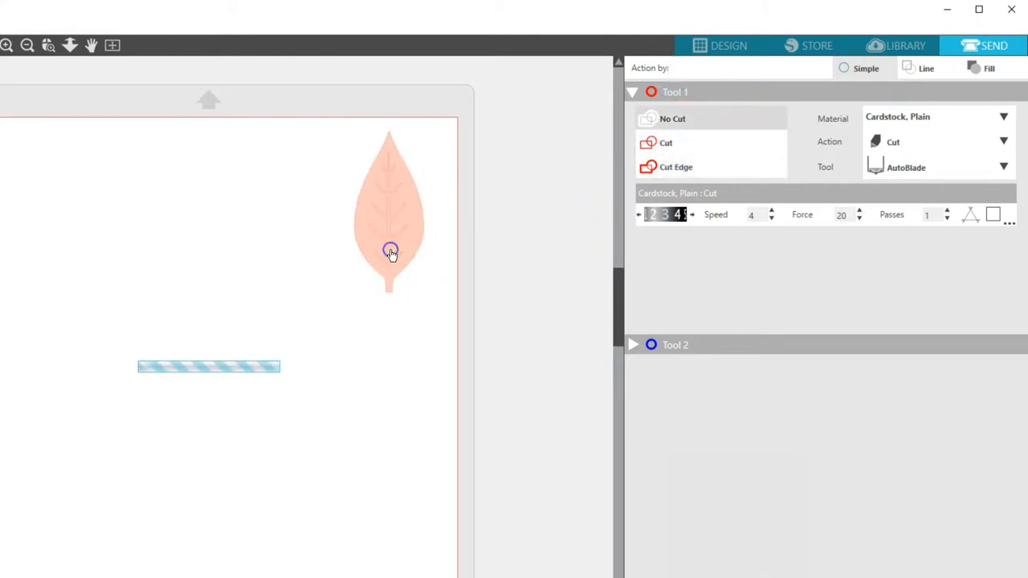
click(426, 224)
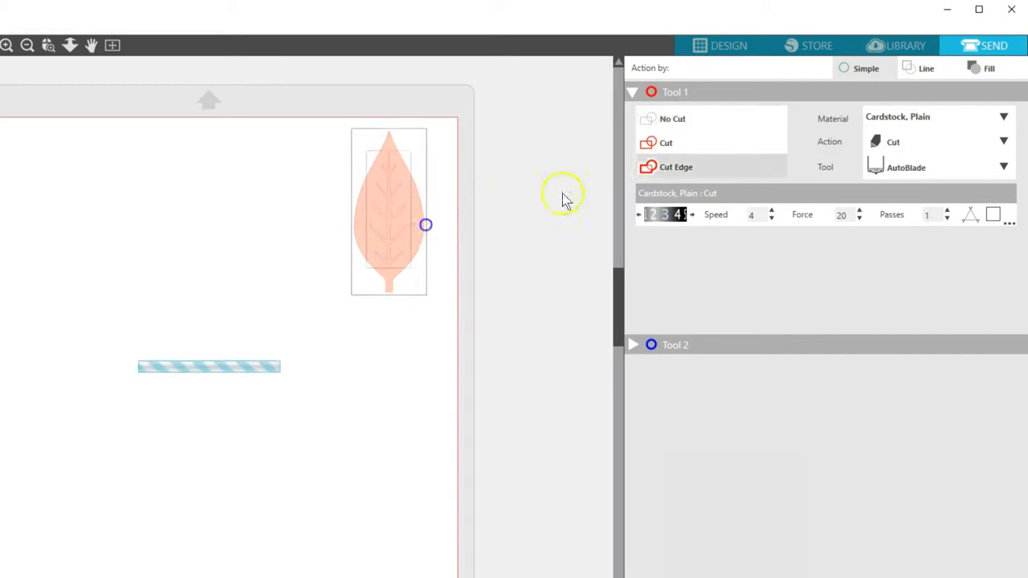
click(657, 167)
click(663, 144)
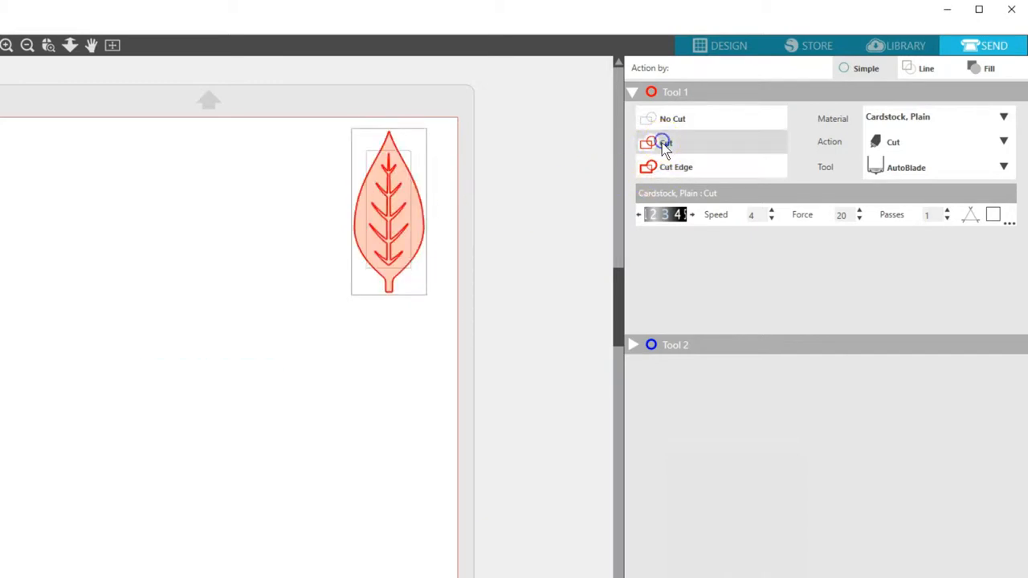
click(662, 167)
click(663, 143)
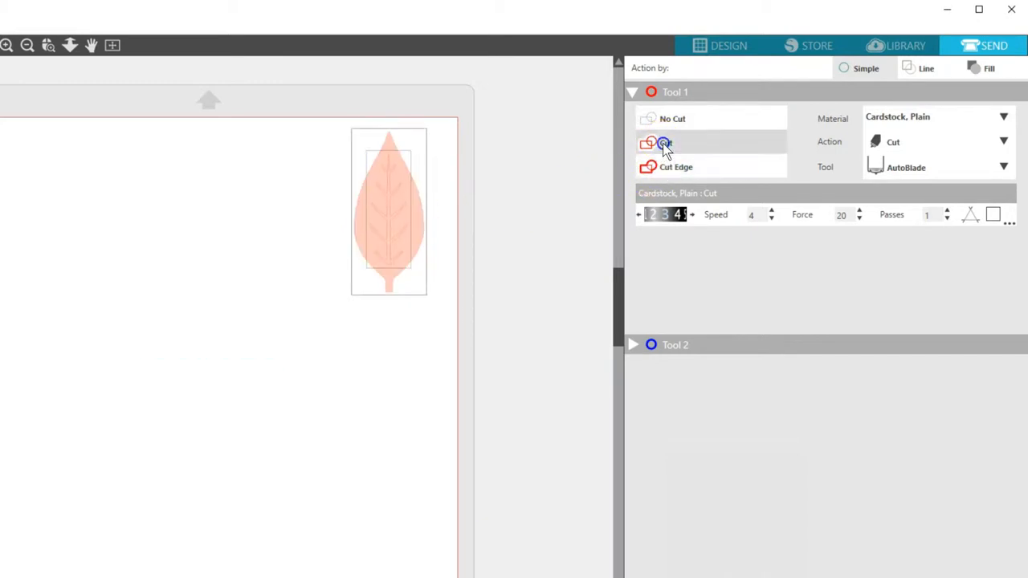
Deselect the shapes and move the vein piece back off the page beside the cutting mat
click(520, 220)
click(390, 223)
drag(498, 214, 507, 212)
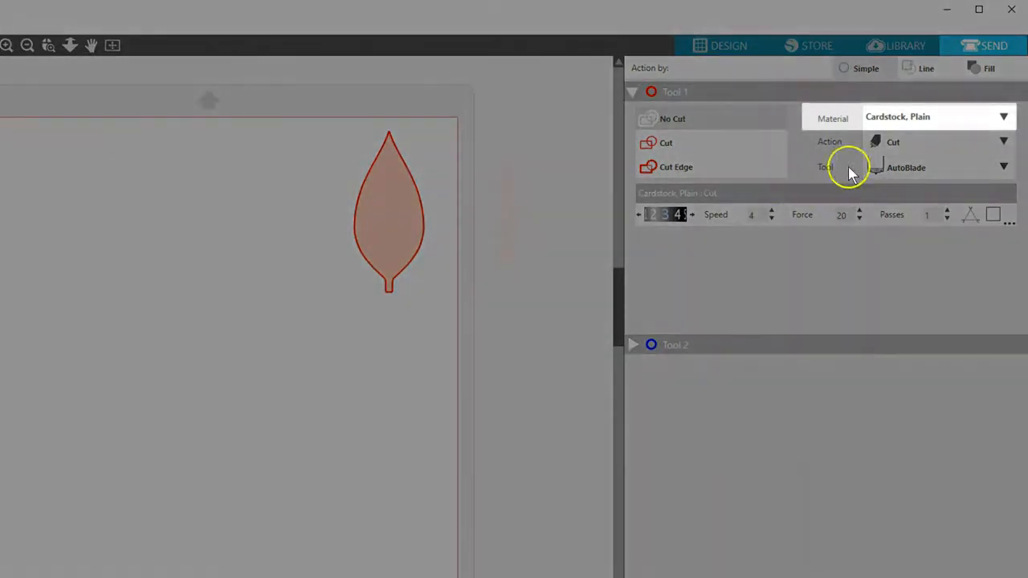
Set the Tool 1 material to Patterned Paper, Medium (65lb)
click(1002, 116)
drag(1011, 235, 1009, 275)
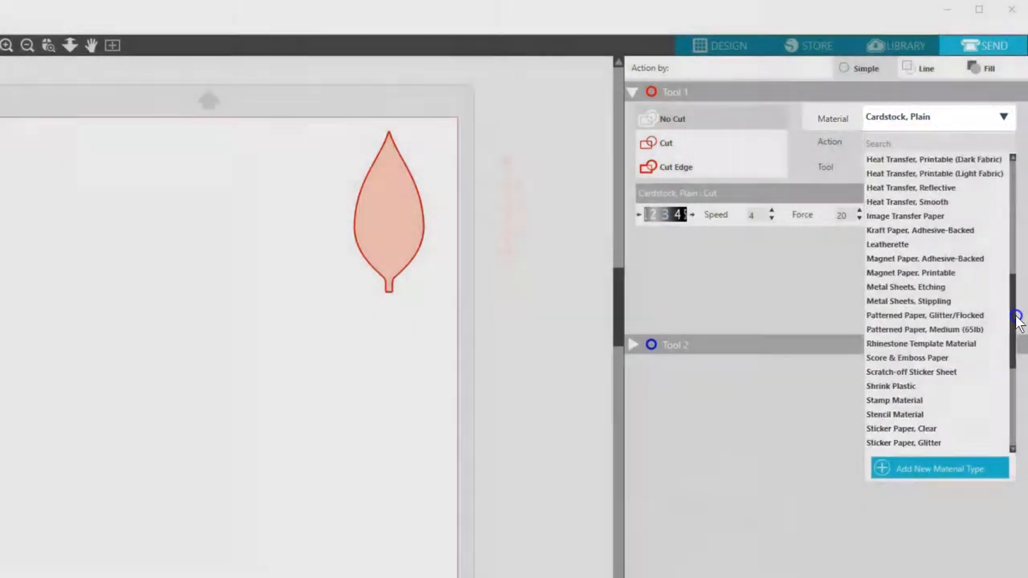
click(946, 324)
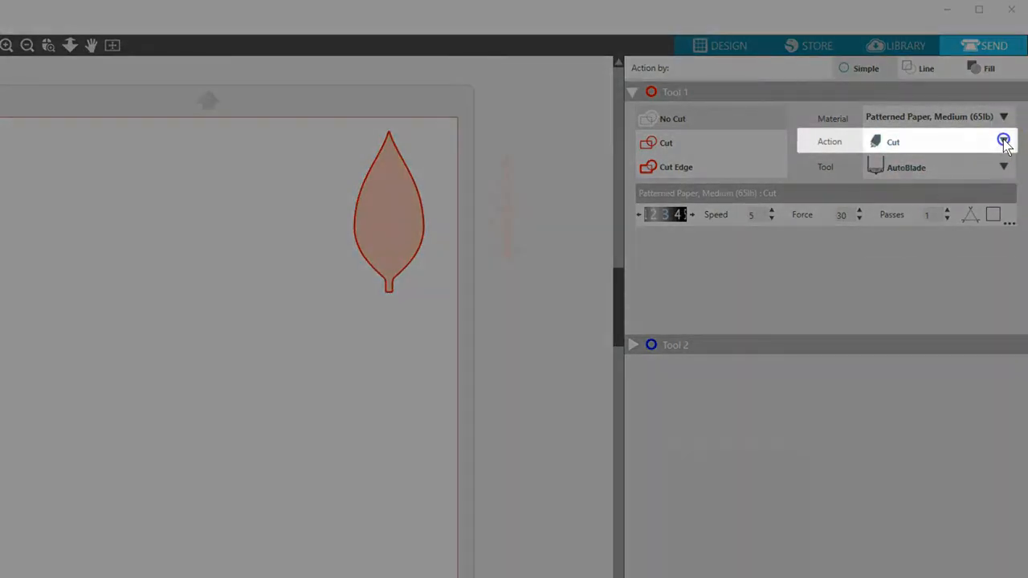
Review the available actions and blades for Tool 1, keeping Cut as the action and AutoBlade as the tool
click(1004, 143)
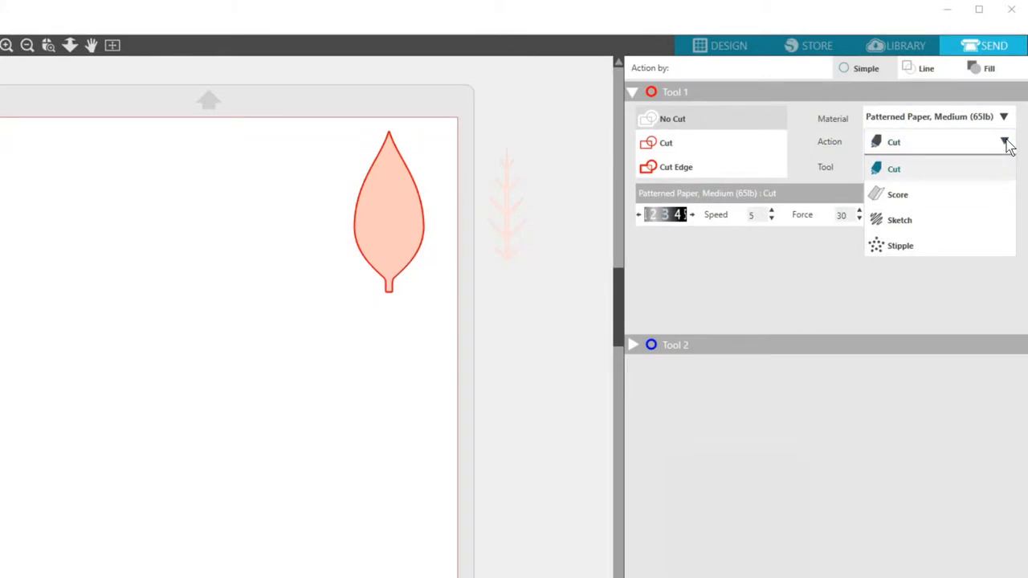
click(1001, 166)
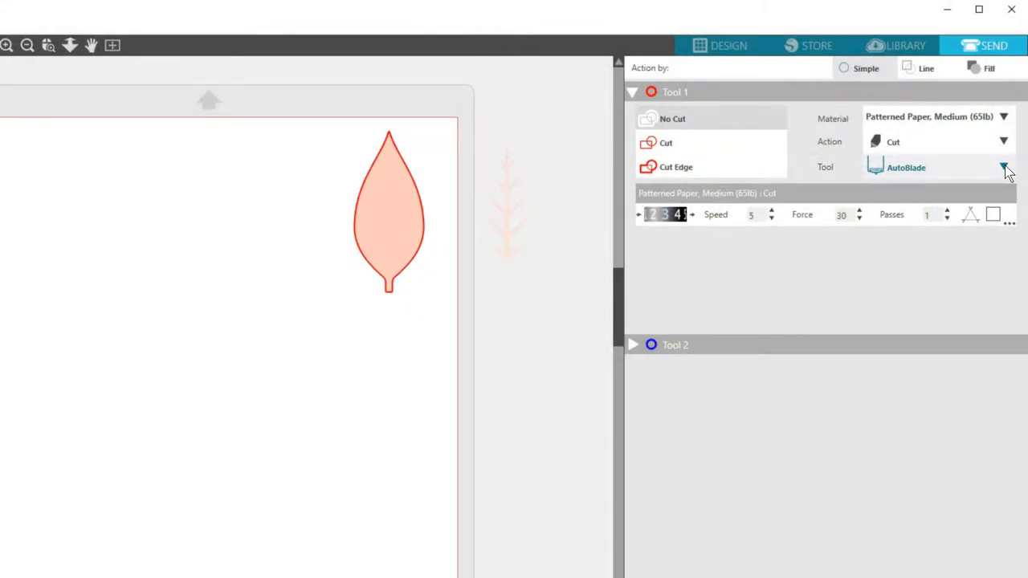
click(1004, 168)
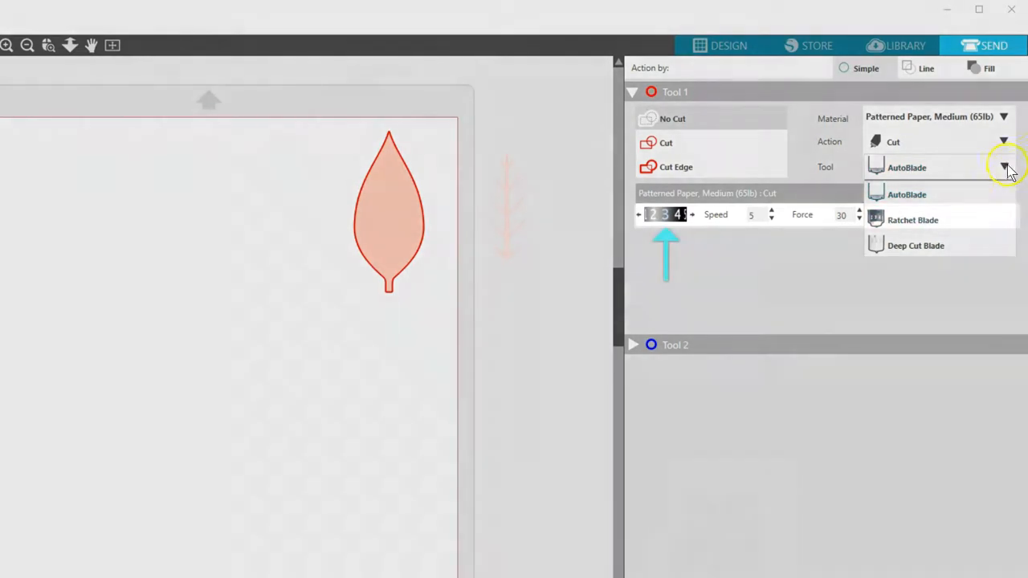
click(1003, 167)
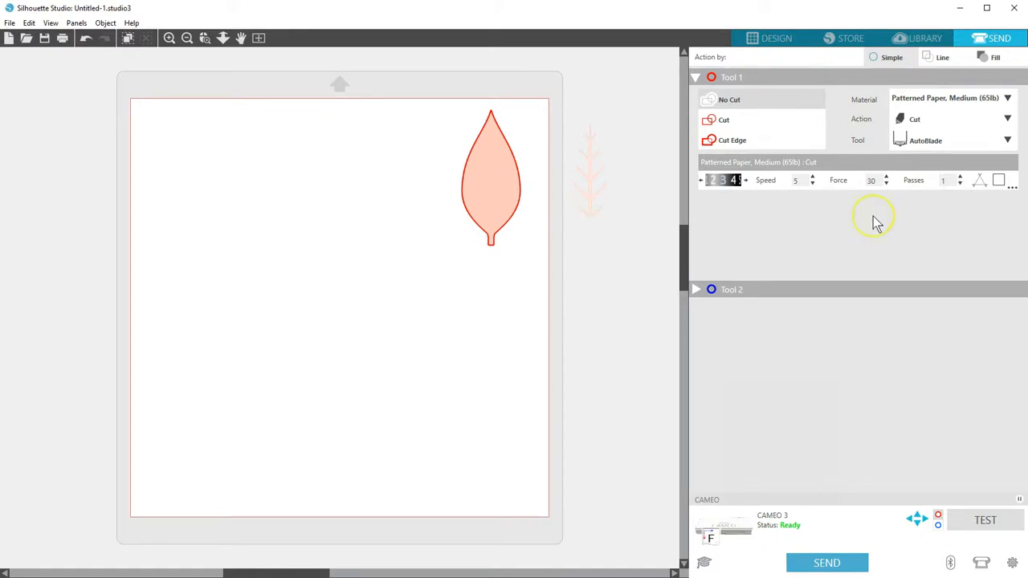
Send the leaf cut job to the CAMEO 3 and return to the design view
click(860, 564)
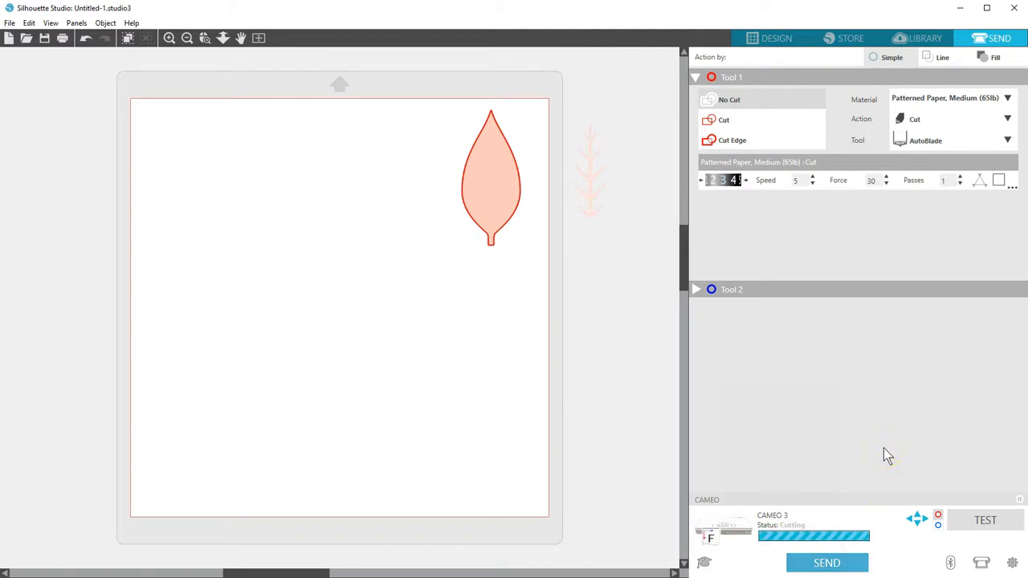
click(773, 39)
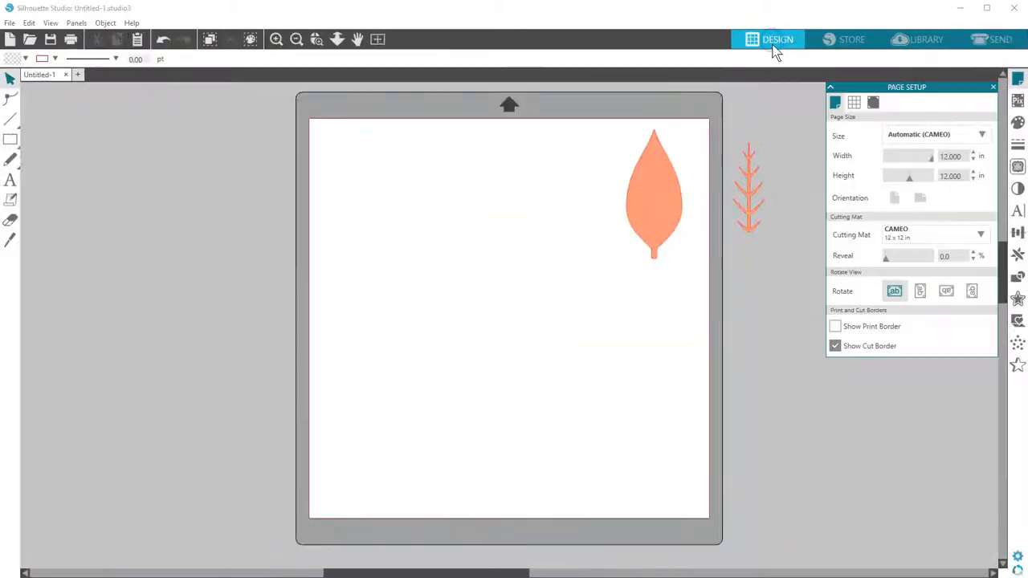